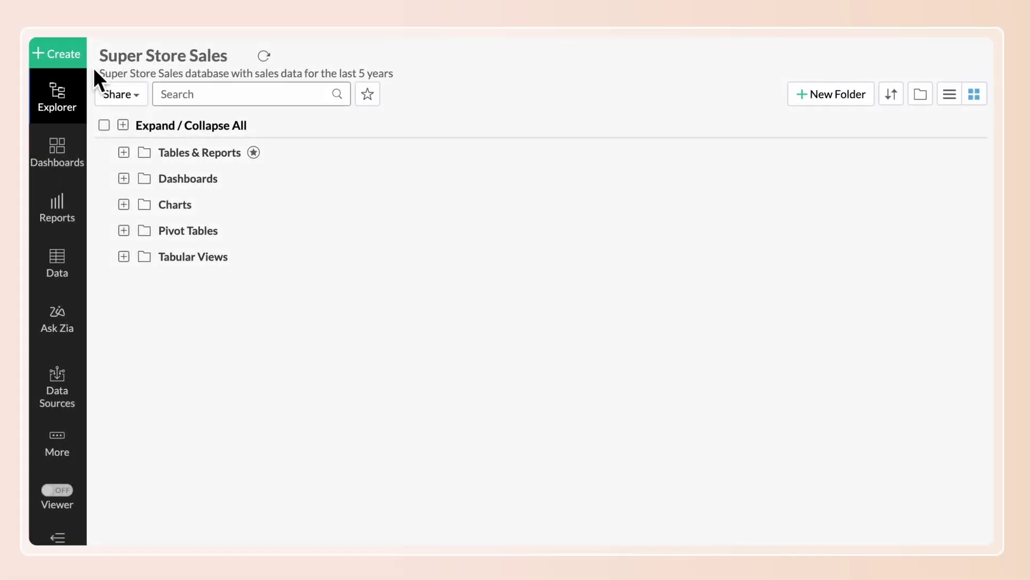
Step: Start a new Untitled-1 pivot view from the Create menu
click(71, 60)
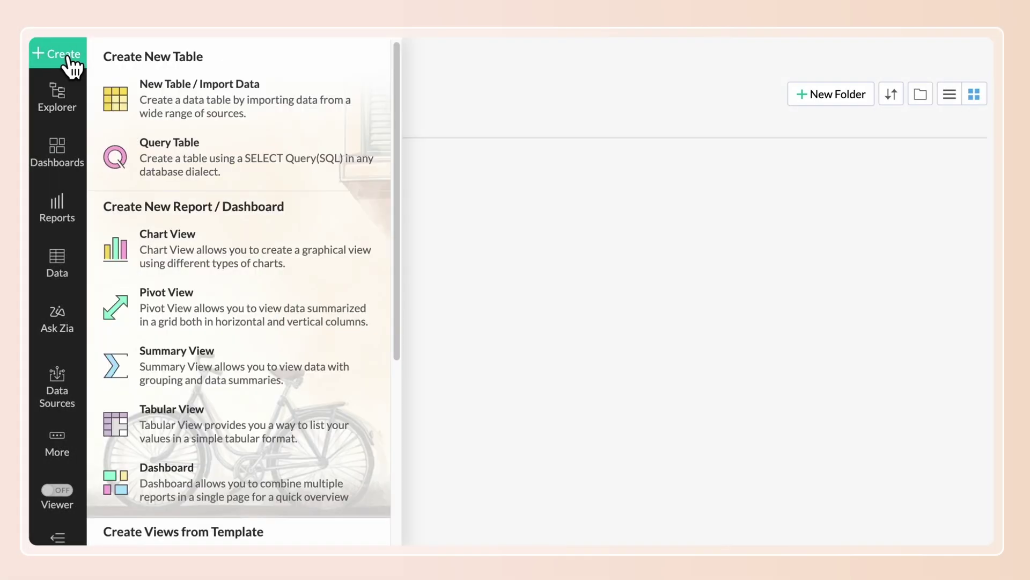
click(244, 322)
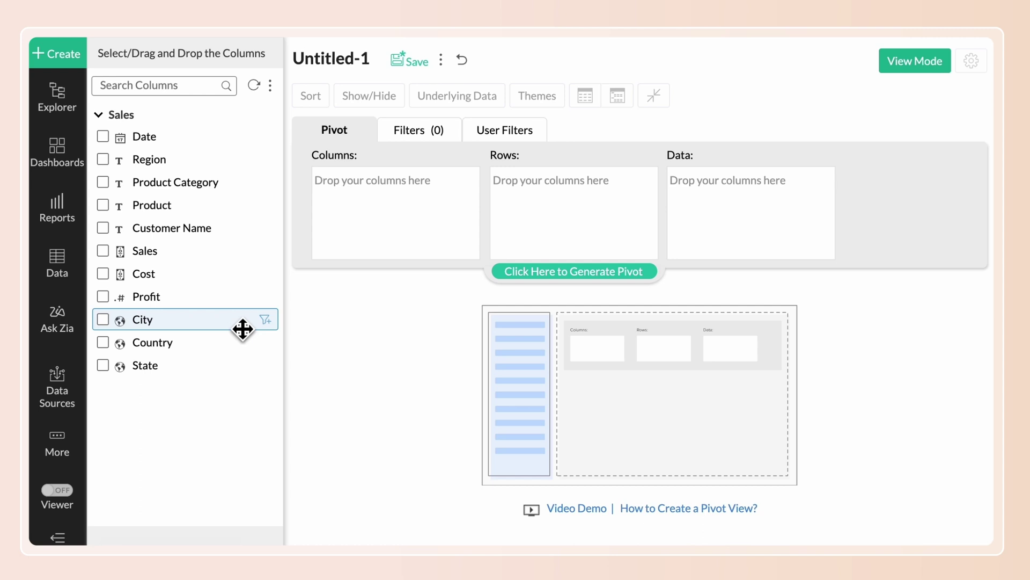
Step: Place Date in Columns, Region in Rows and summed Sales in Data, then generate the pivot
drag(172, 139, 395, 203)
mouse_move(202, 158)
mouse_down()
mouse_move(616, 191)
mouse_move(621, 200)
mouse_up()
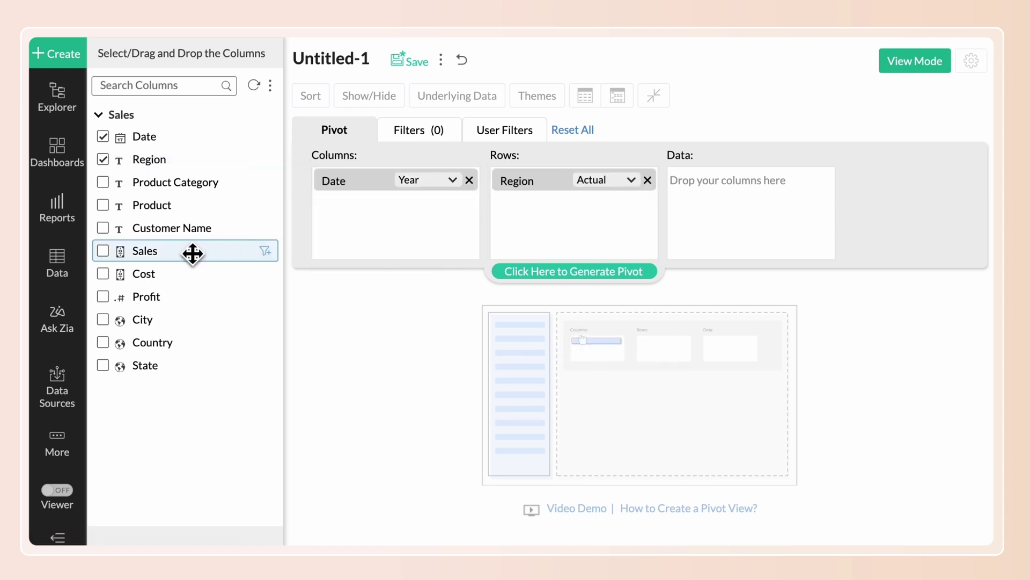
drag(192, 254, 774, 225)
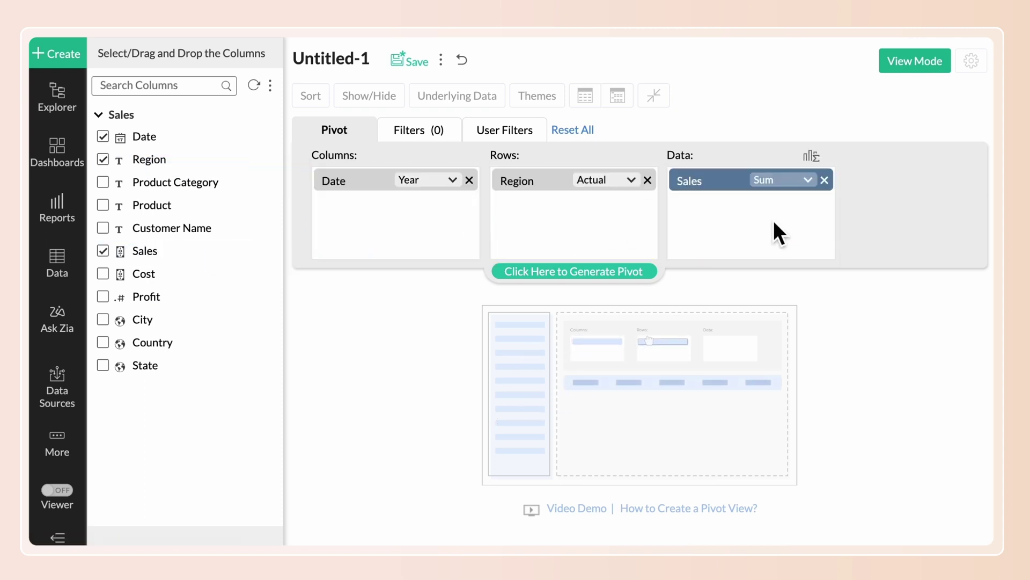
click(595, 270)
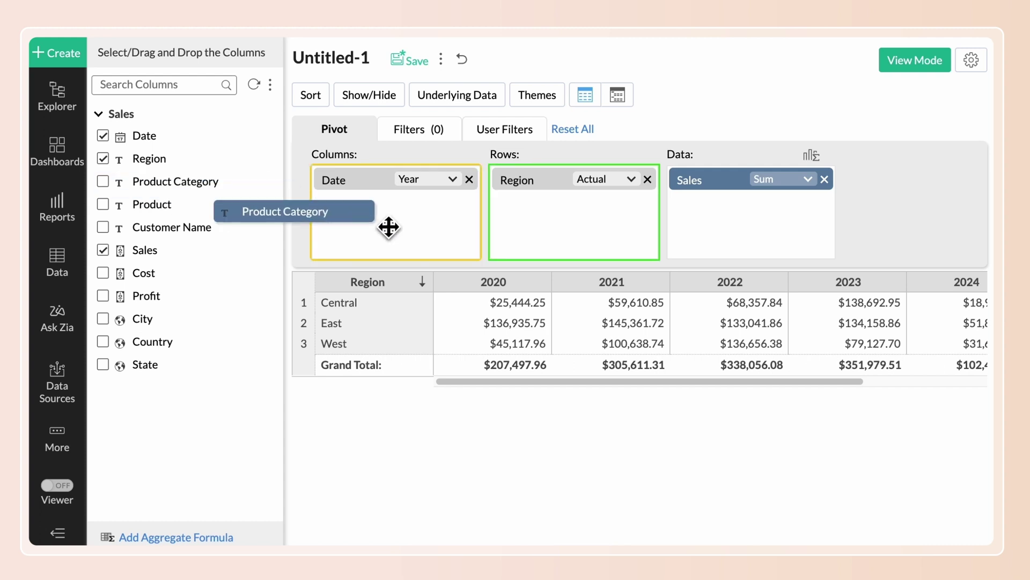
Step: Add Product Category as a second row level and Profit as a second measure, then regenerate
drag(216, 182, 604, 236)
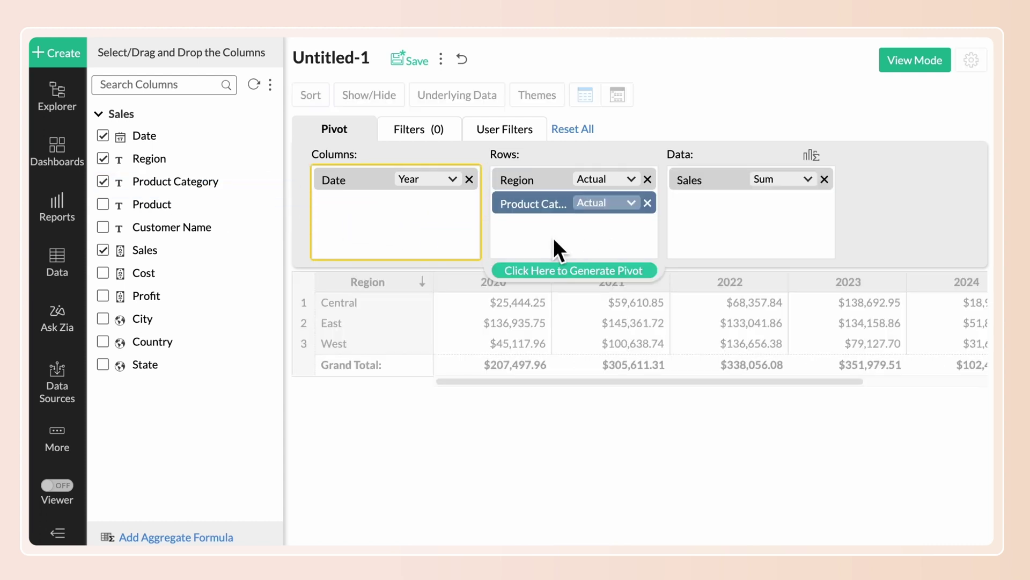
drag(205, 306, 793, 238)
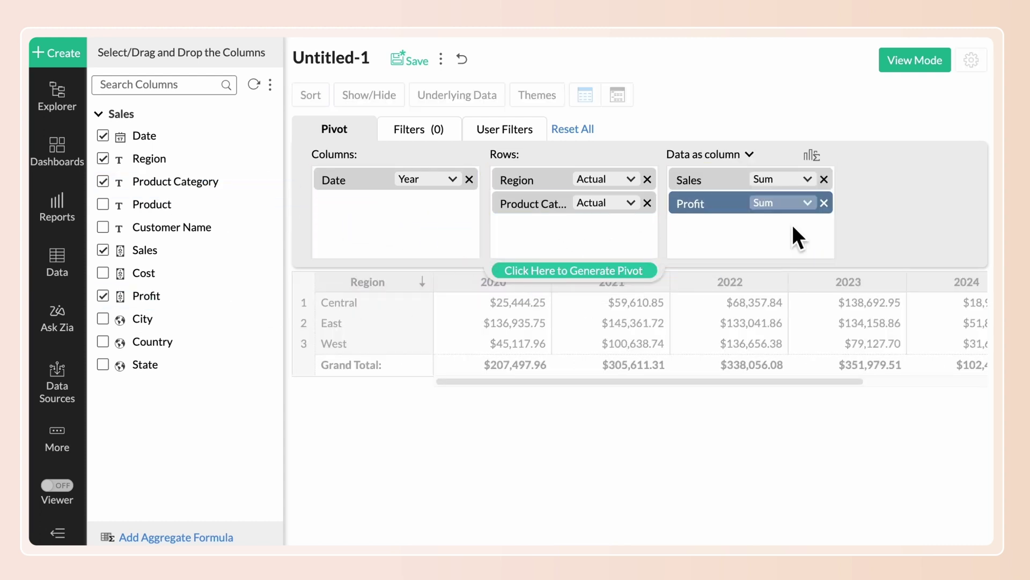
click(604, 274)
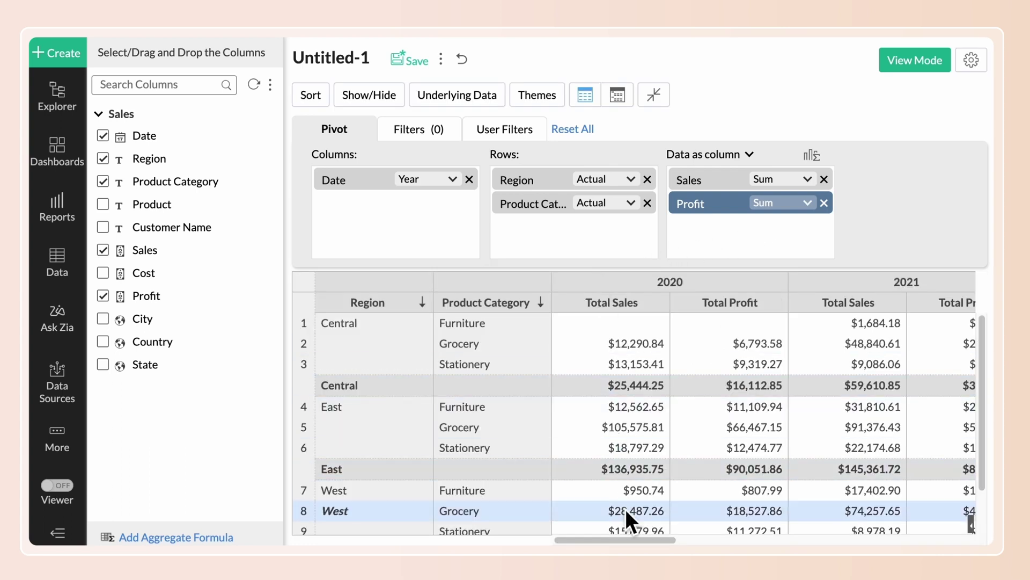
drag(633, 540, 802, 538)
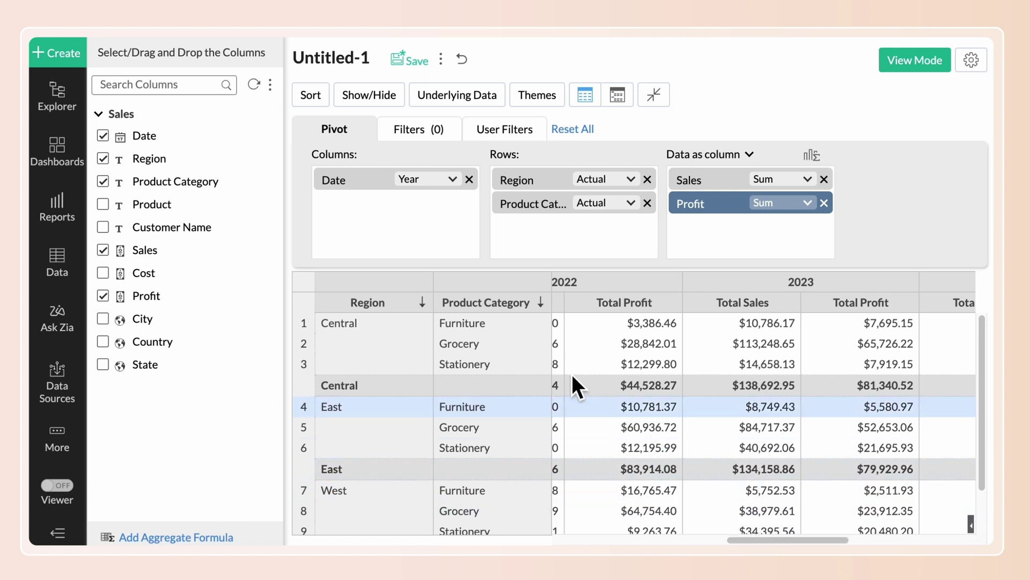
Step: Add a relative Date filter for the Last 3 Years and regenerate the pivot
click(425, 132)
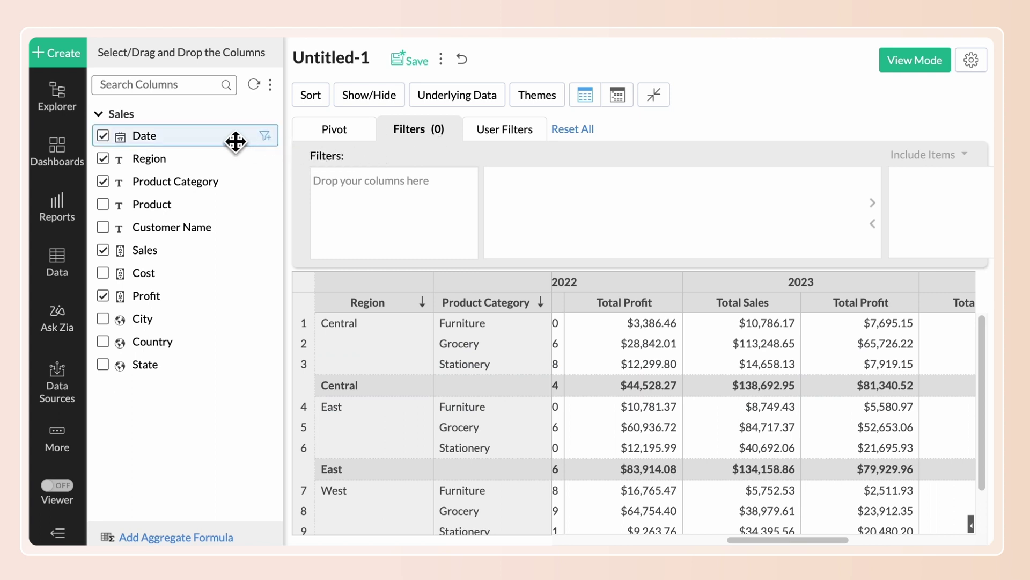
drag(237, 137, 445, 200)
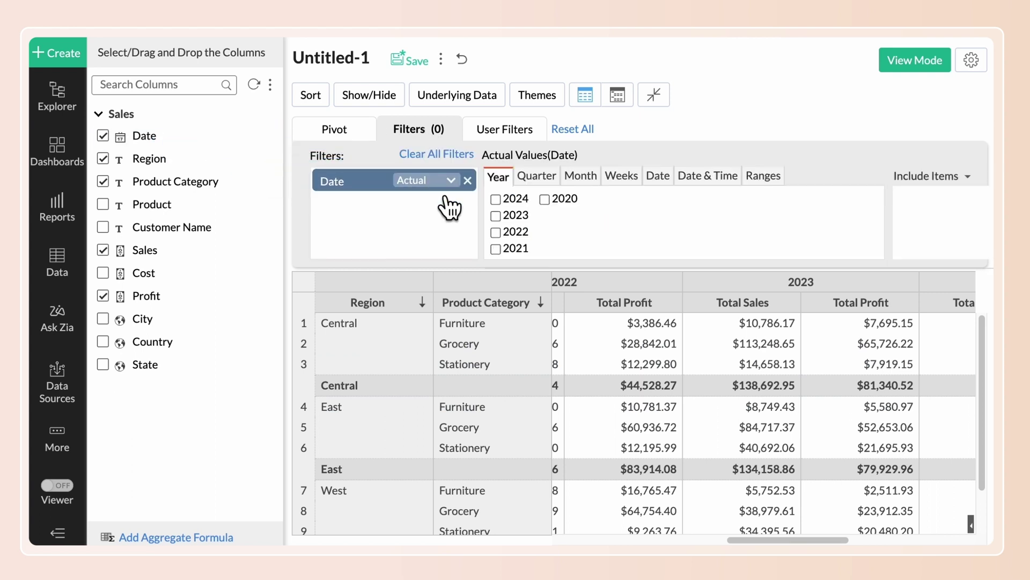
click(458, 194)
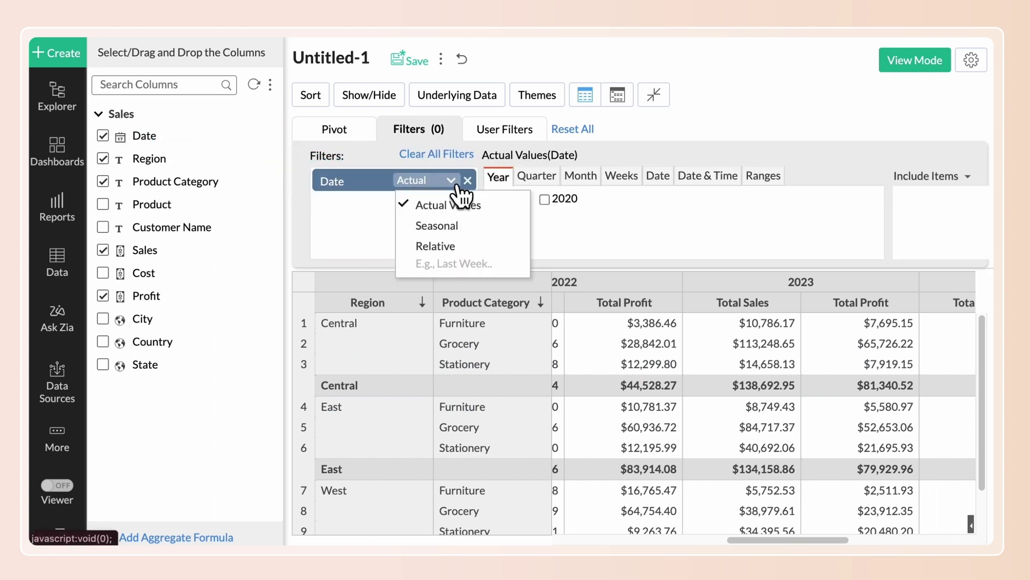
click(453, 246)
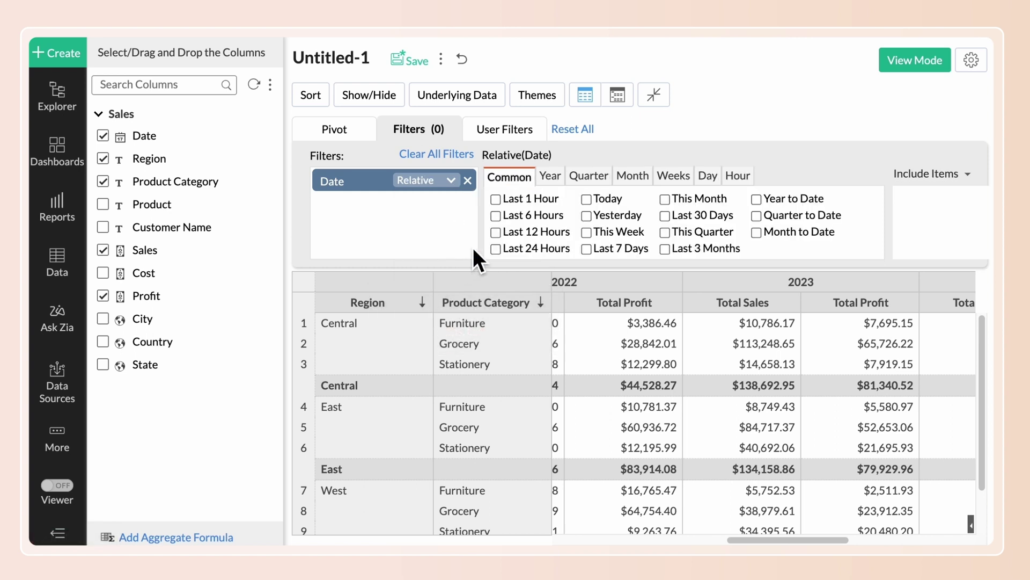
click(556, 182)
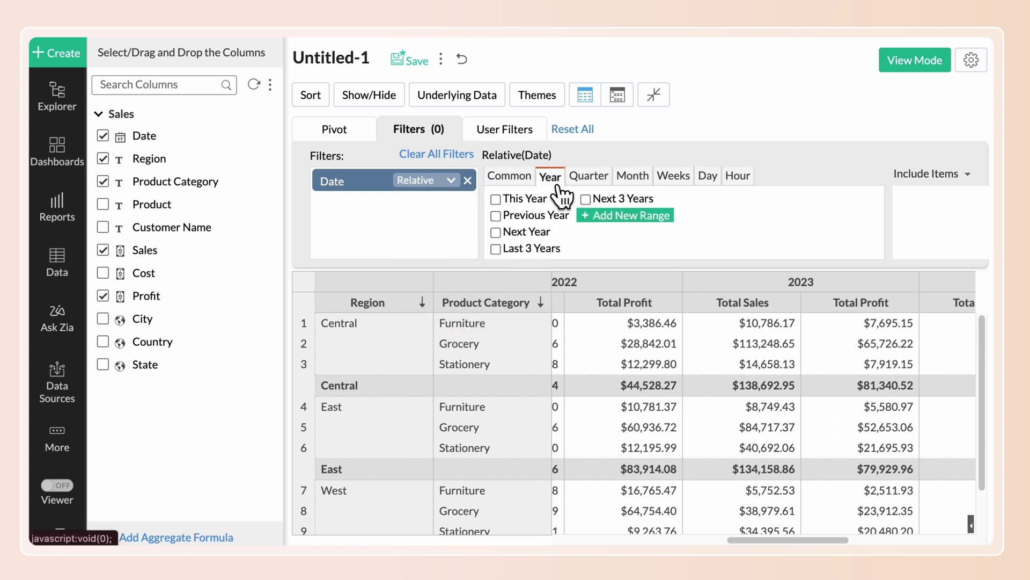
click(519, 250)
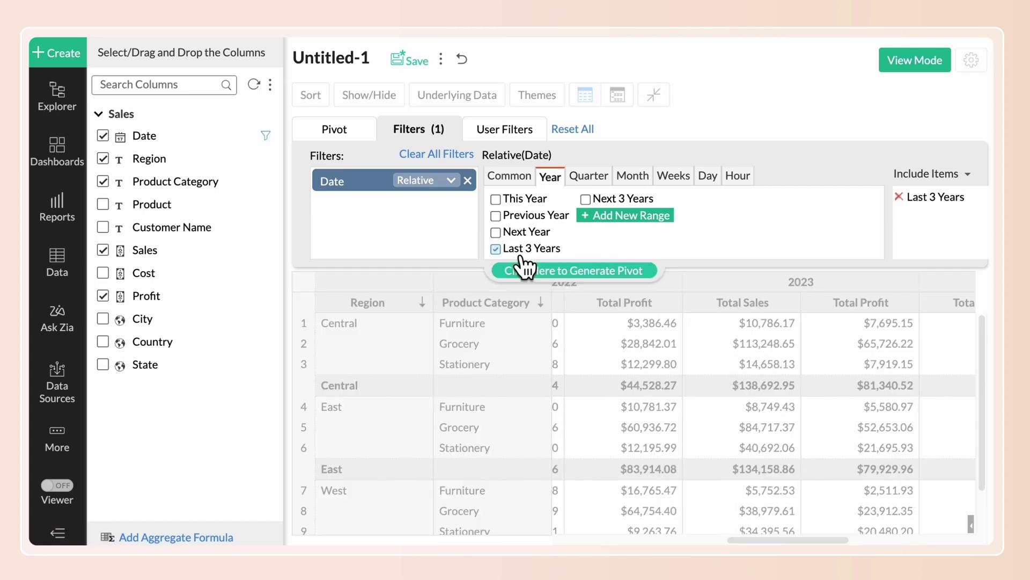
click(591, 273)
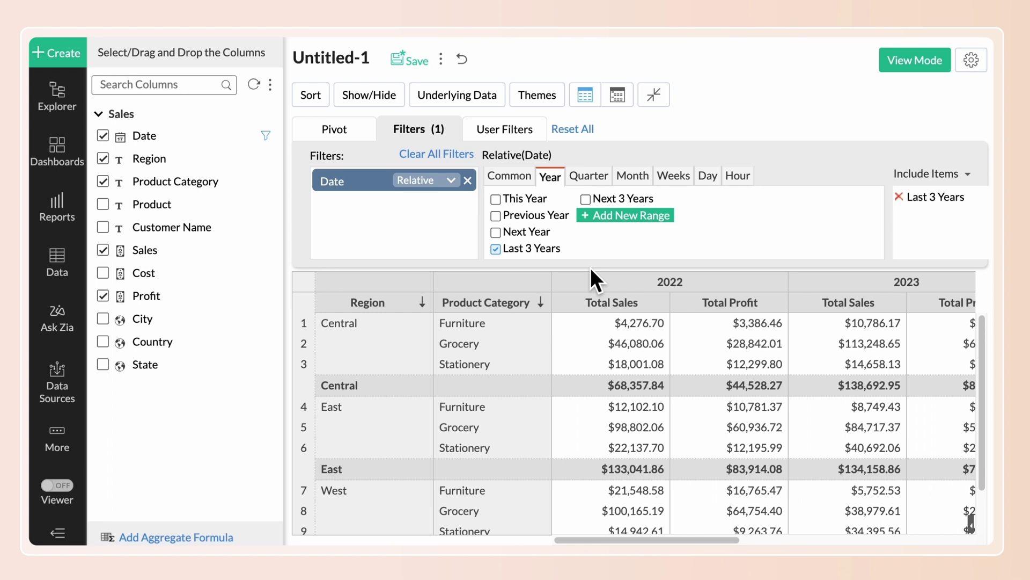
Step: Switch the pivot's measures from 'Data as column' to 'Data as row' and regenerate
click(355, 136)
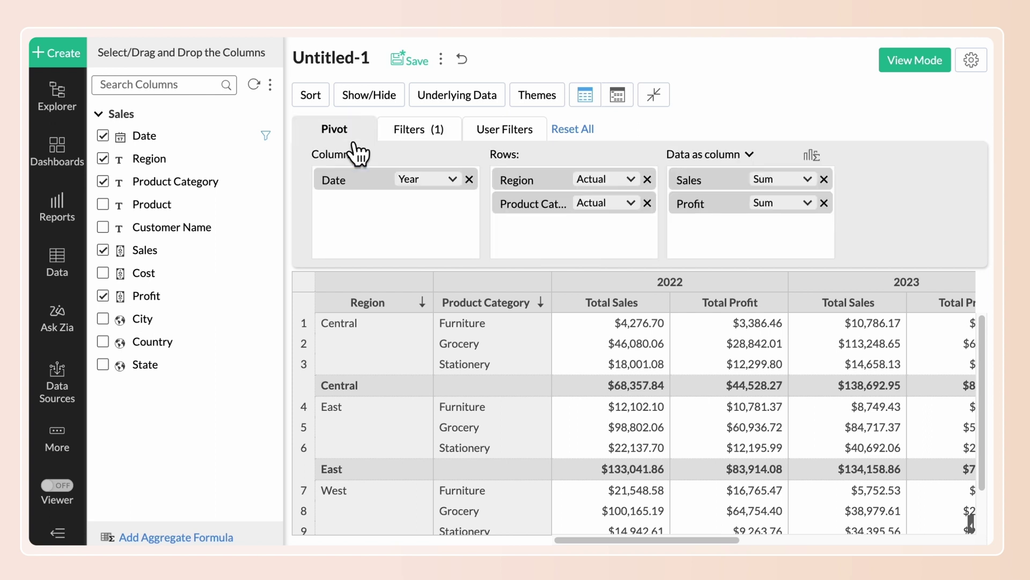
click(725, 155)
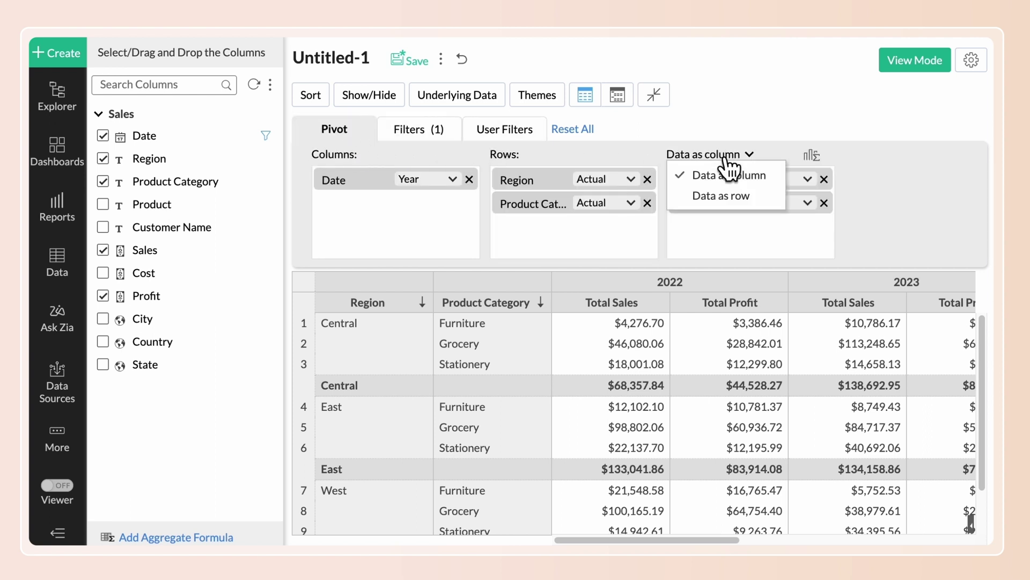
click(719, 196)
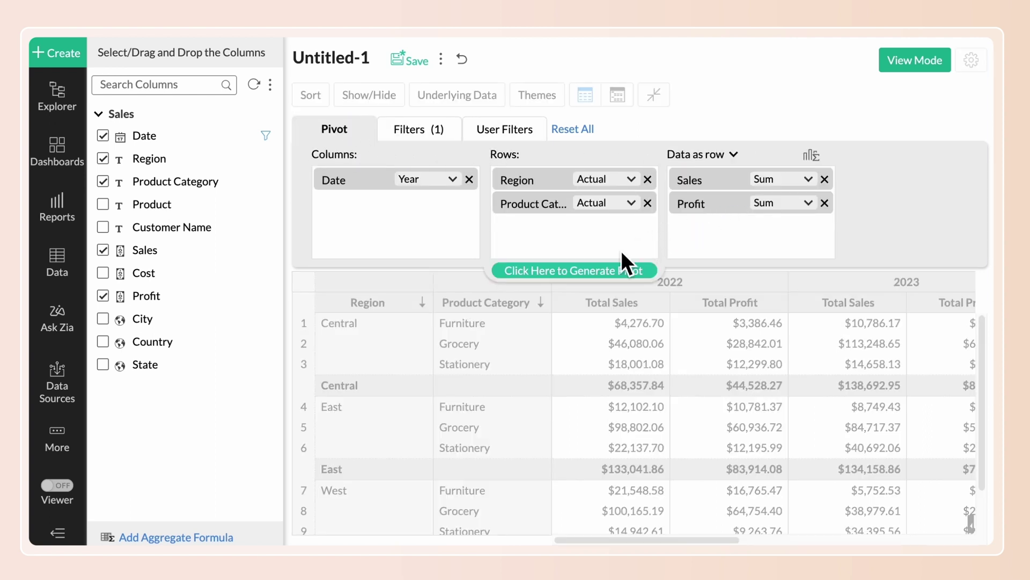
click(608, 271)
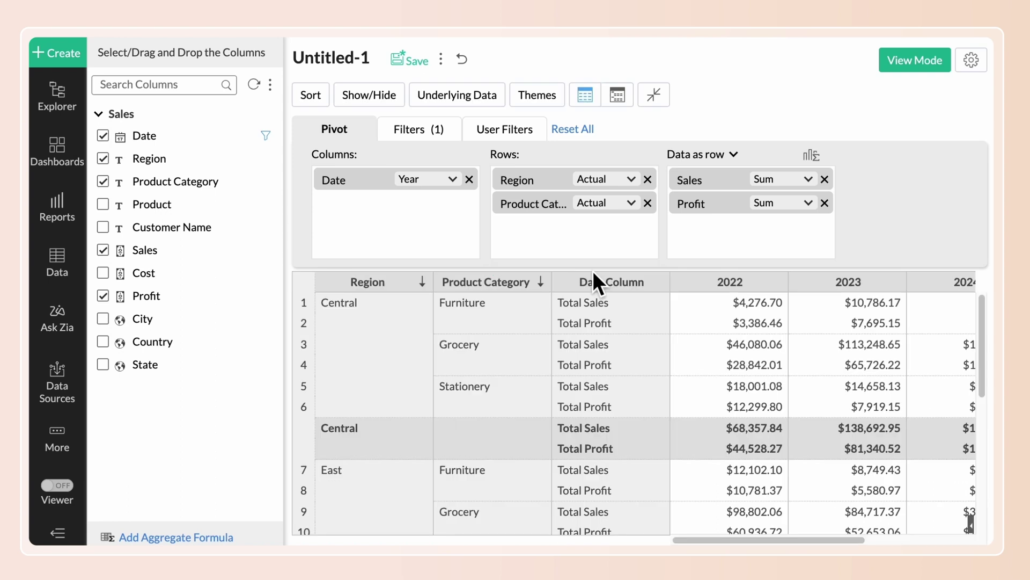
Step: Save the pivot as 'Sales across different regions' in Tables & Reports, then check underlying data
drag(382, 59, 296, 59)
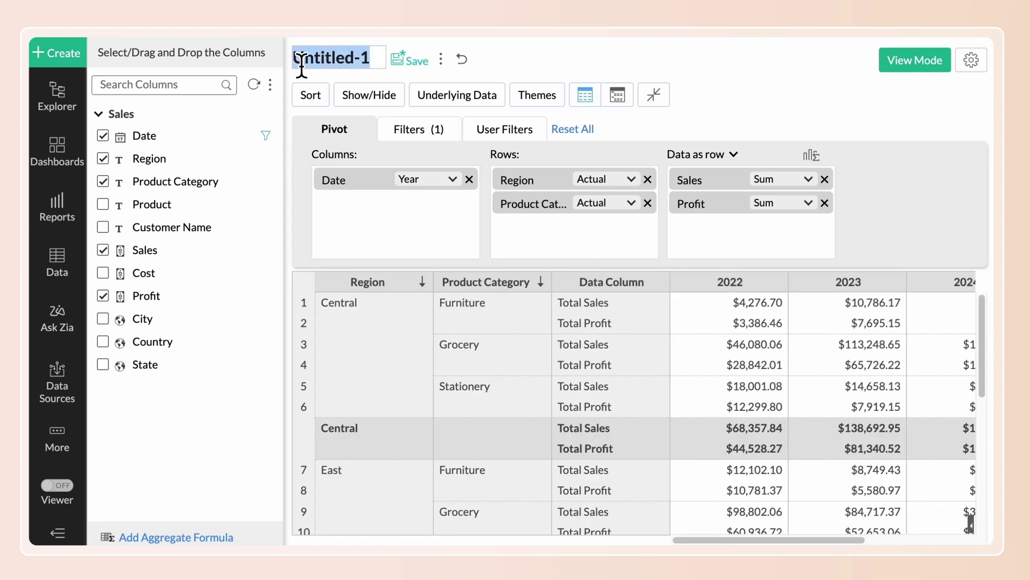
text(Sales by Regions)
key(Return)
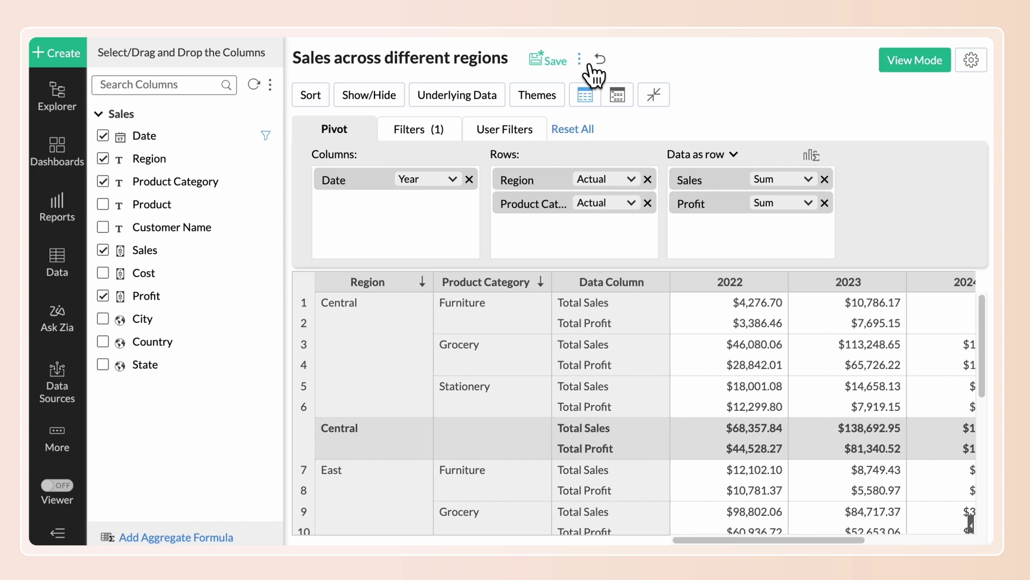
click(553, 60)
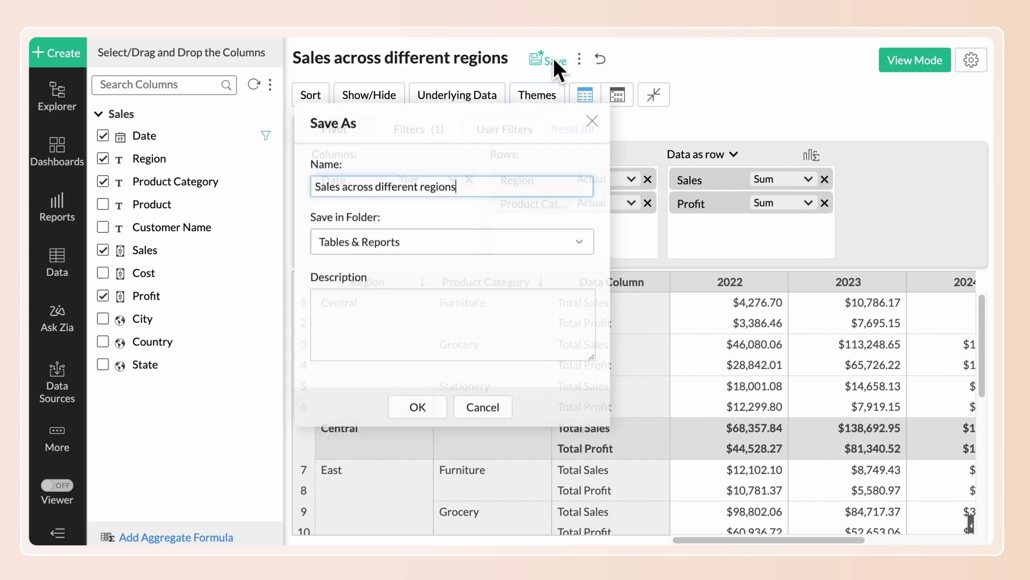
click(435, 408)
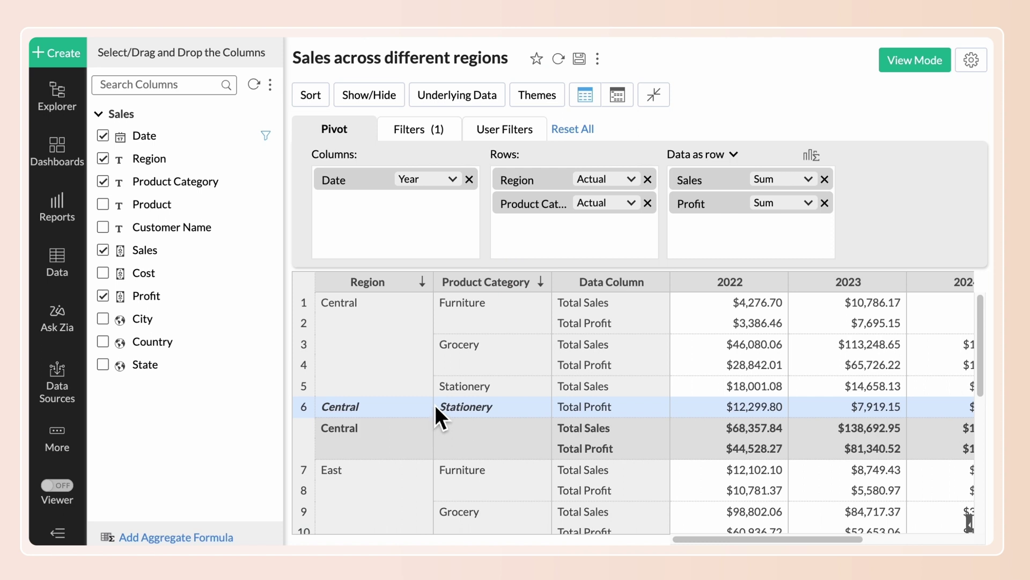
click(483, 95)
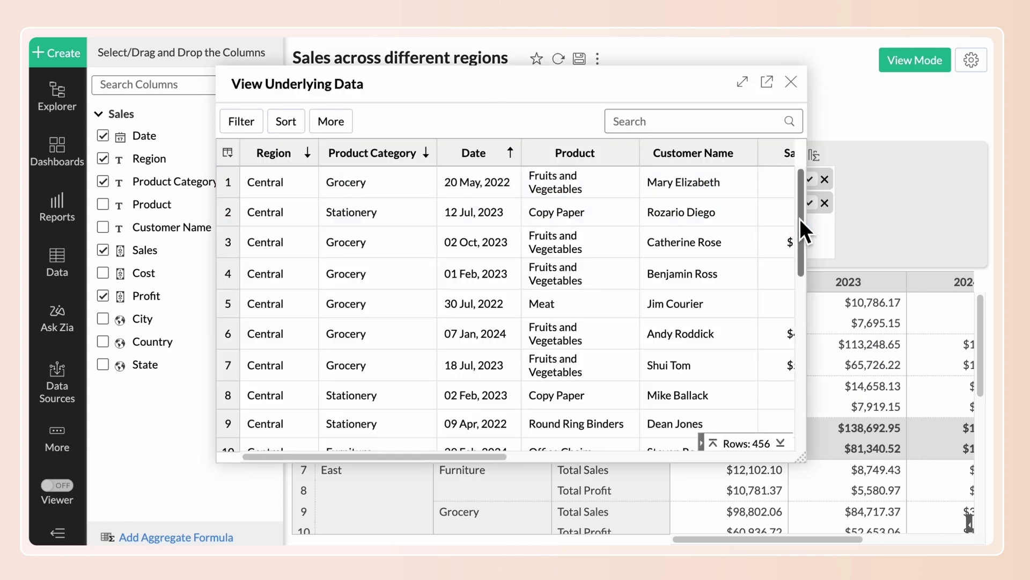
drag(799, 219, 804, 307)
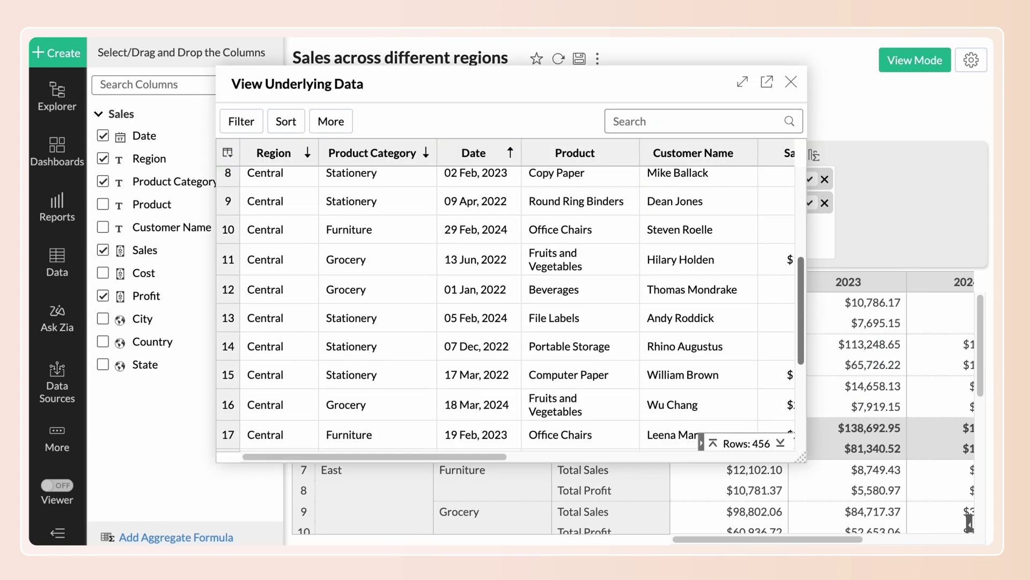
click(791, 82)
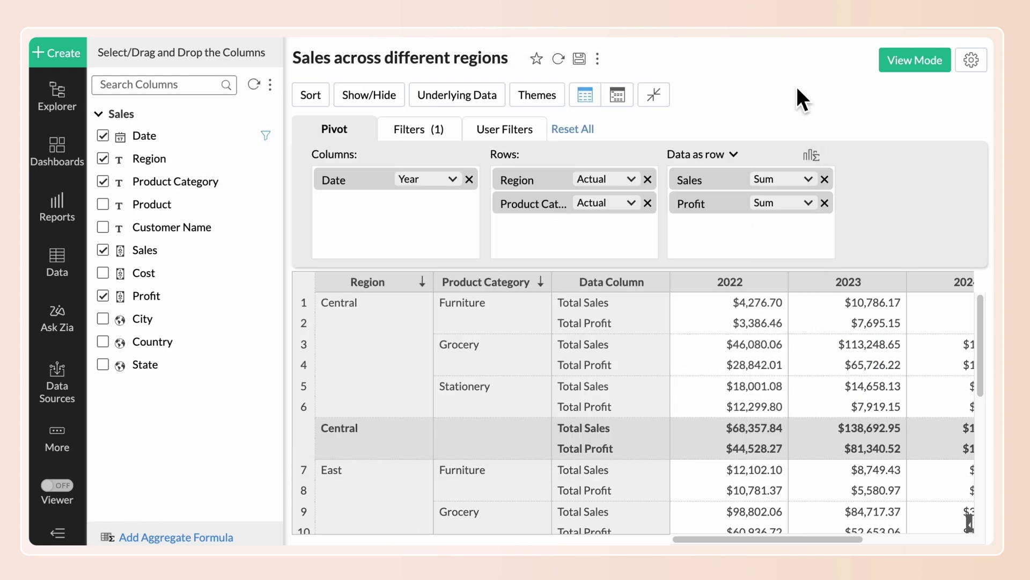
Step: Apply the fifth Theme Layout with shaded row-label columns and the purple Theme Color
click(557, 97)
click(667, 186)
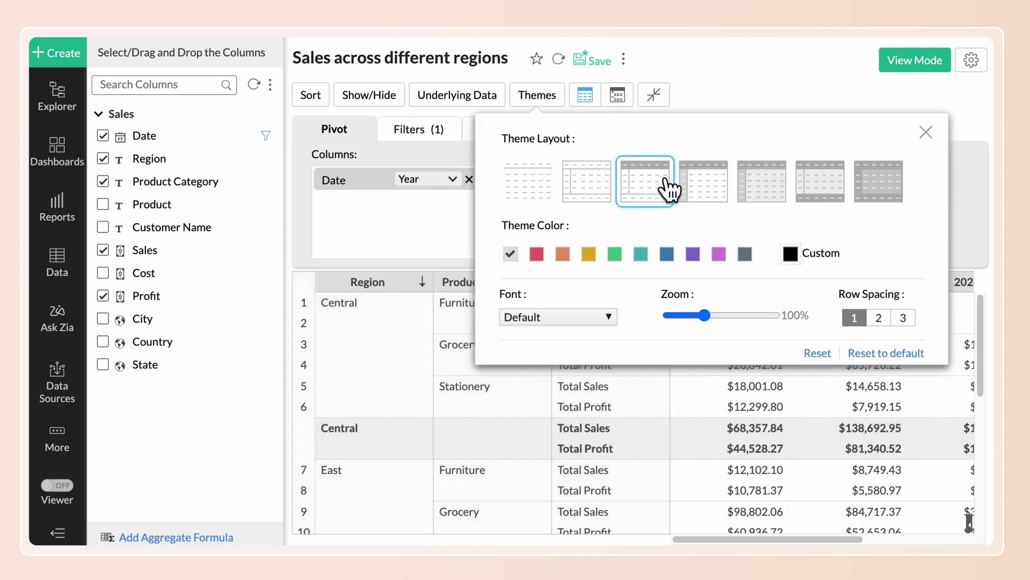
click(705, 192)
click(769, 196)
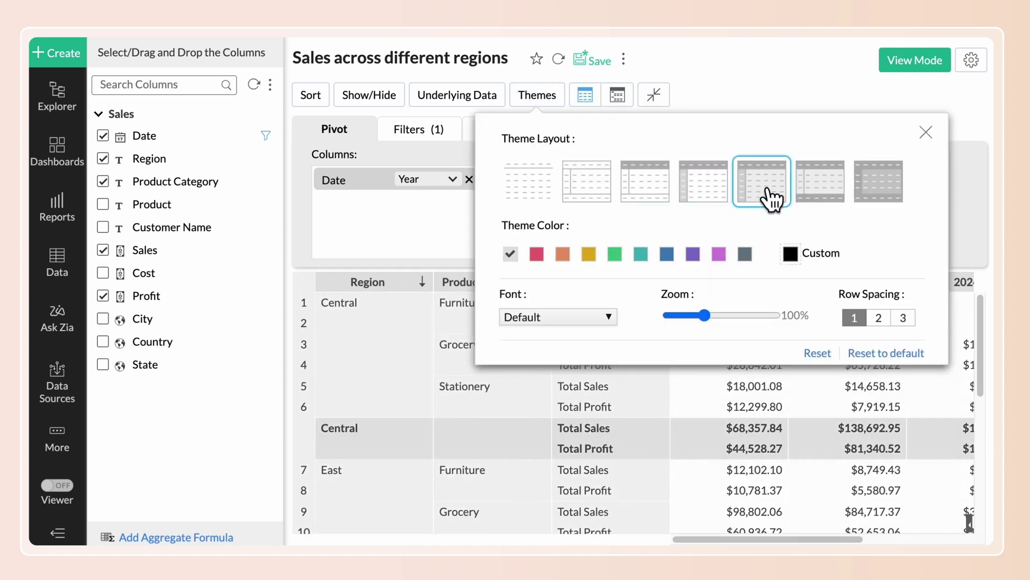
click(641, 254)
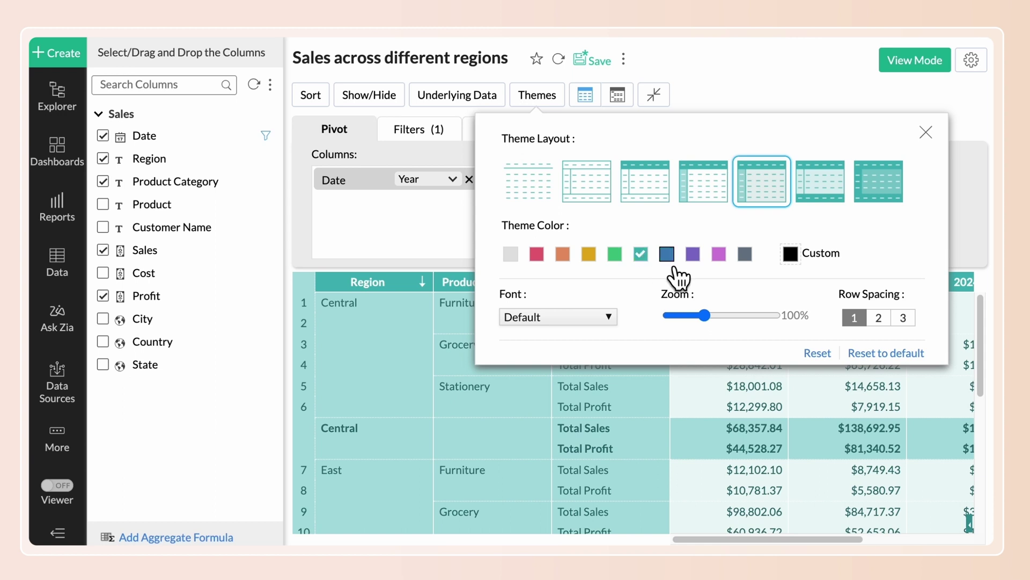
click(667, 255)
click(692, 254)
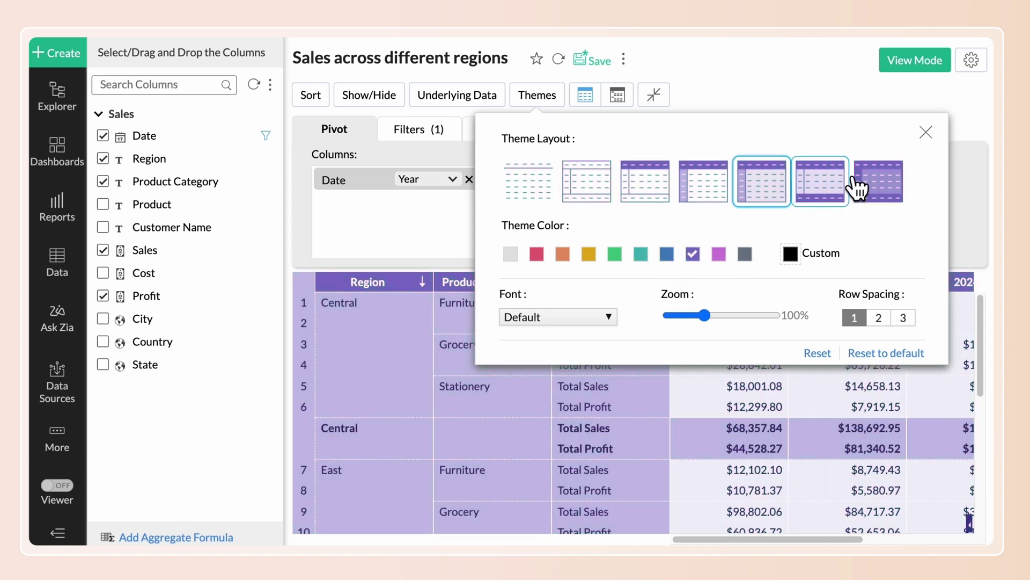
click(926, 132)
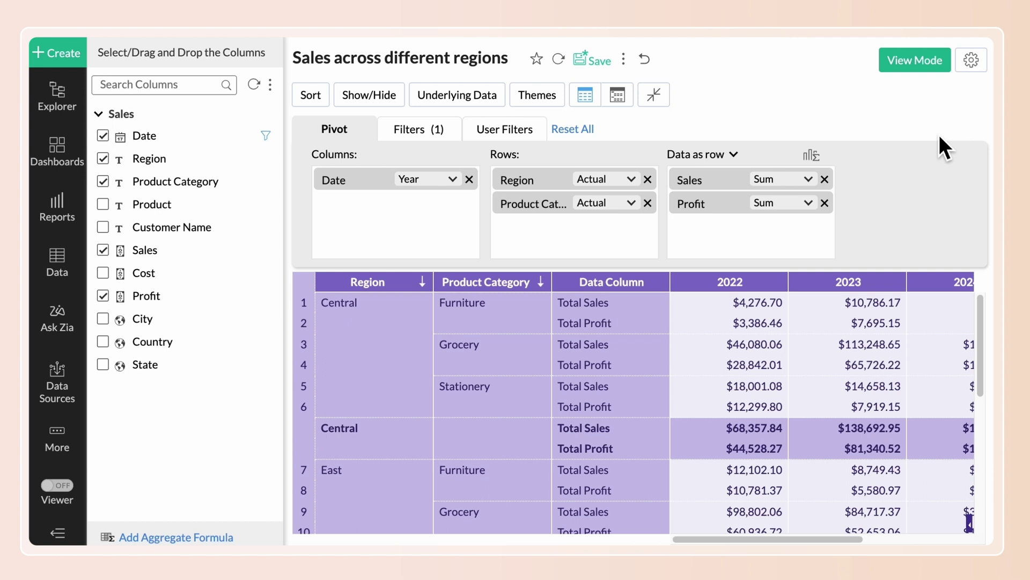
Step: Start a conditional formatting rule on the data cells with condition Greater Than 50000
right_click(755, 333)
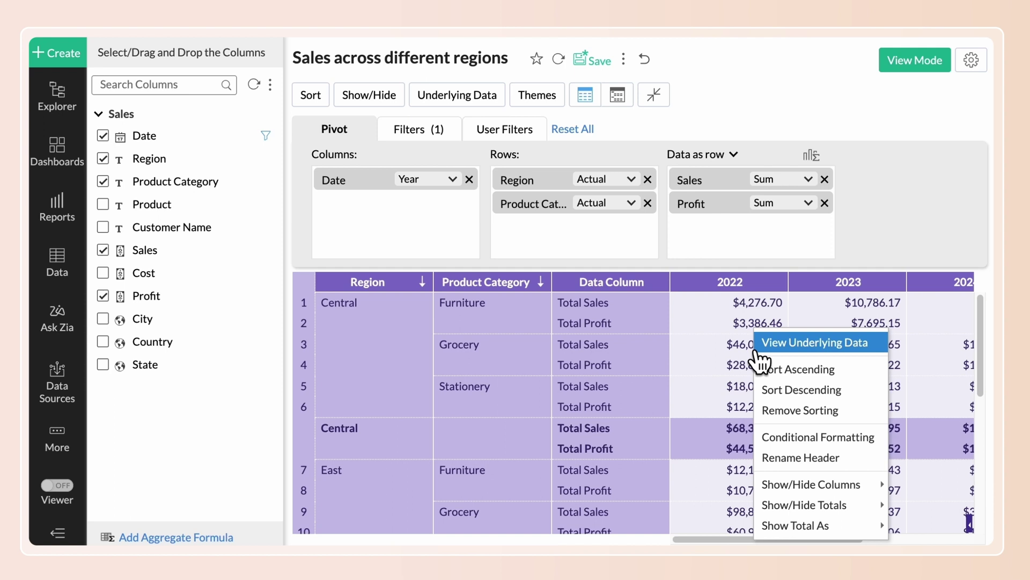
click(783, 436)
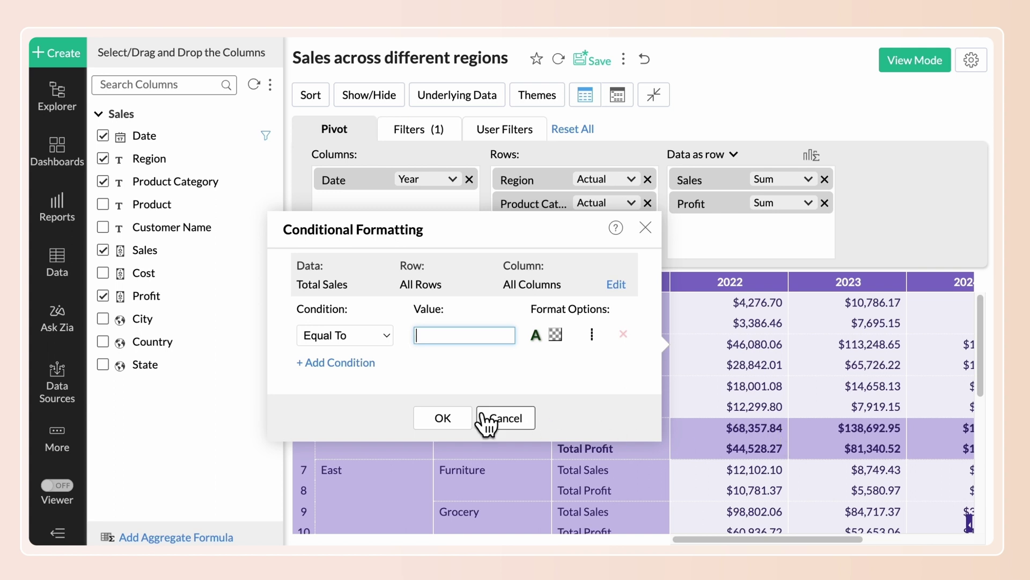
click(390, 338)
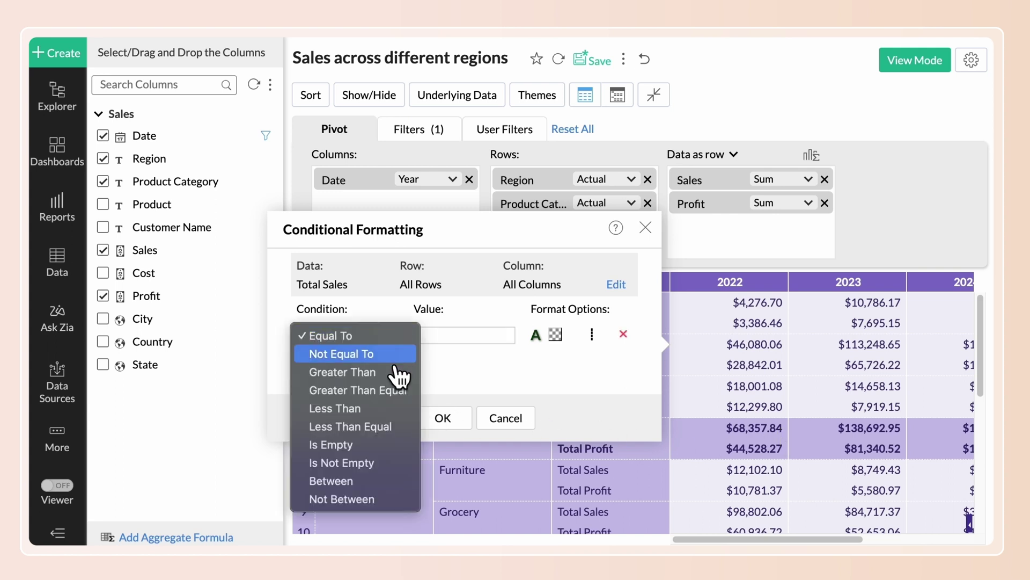
click(394, 372)
click(445, 336)
text(500)
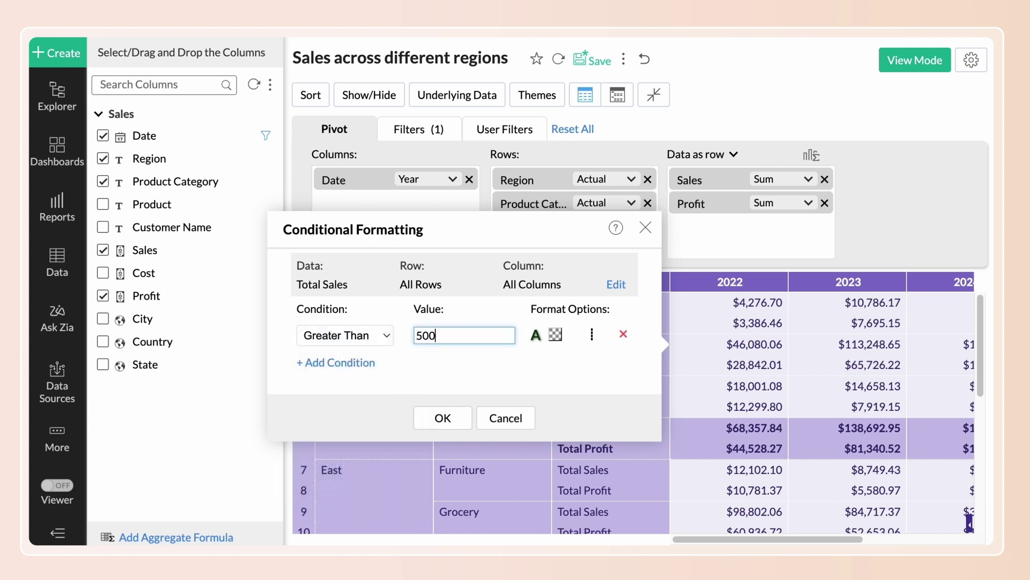
text(00)
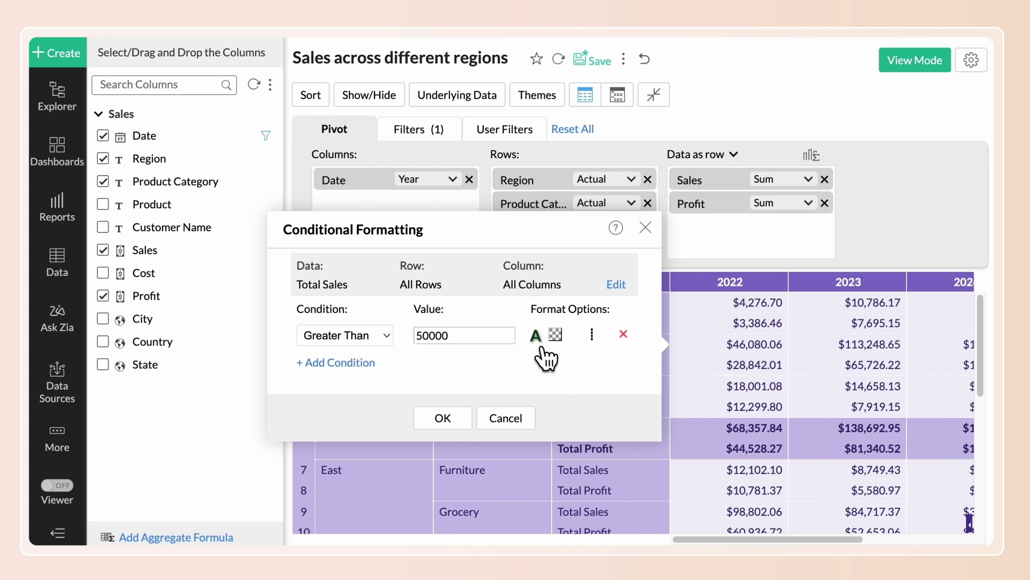
Step: Give matching cells a light green fill and an up-triangle icon, and apply the rule
click(535, 336)
click(471, 274)
click(555, 334)
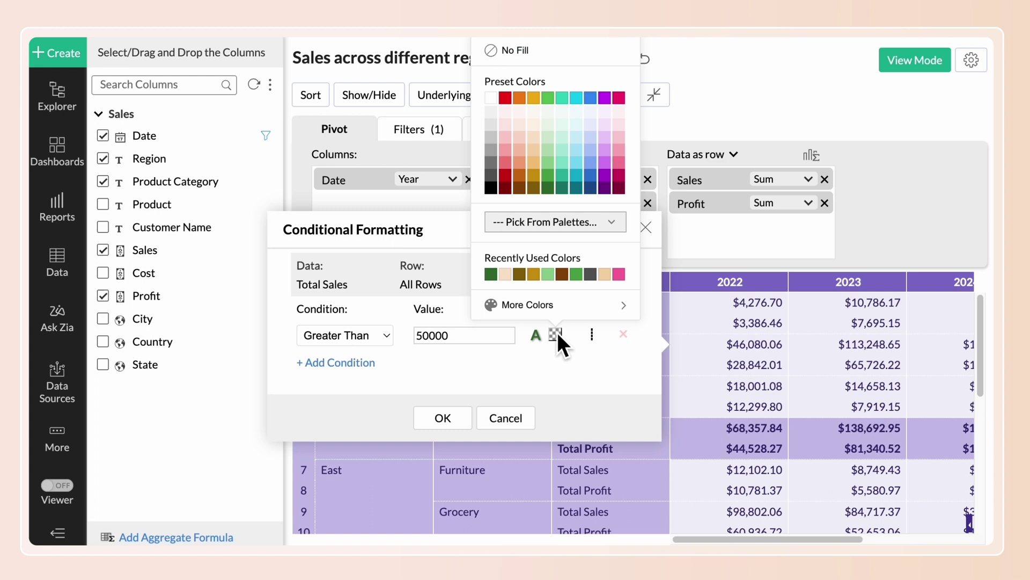
click(548, 147)
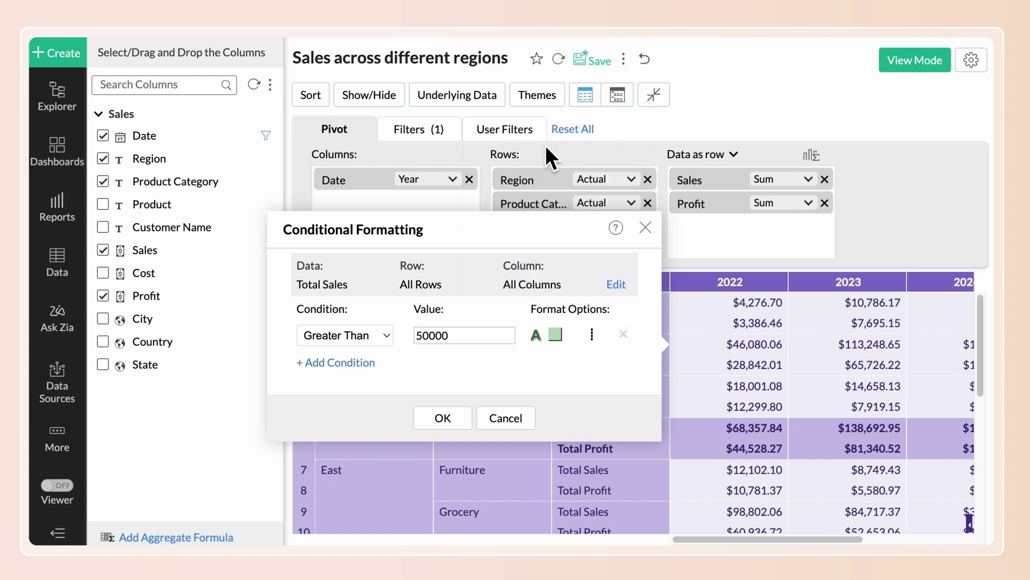
click(592, 334)
click(647, 355)
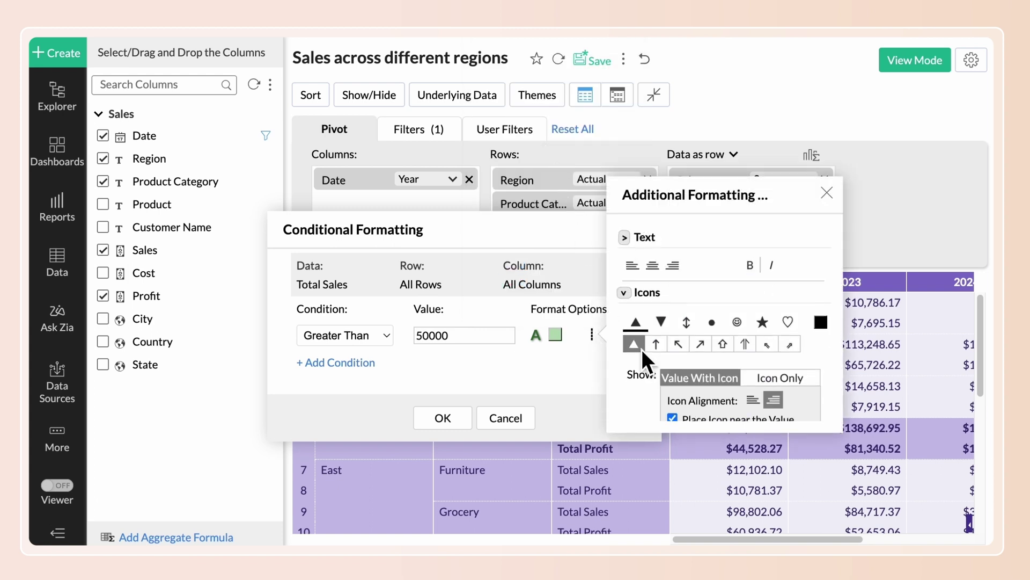
click(827, 194)
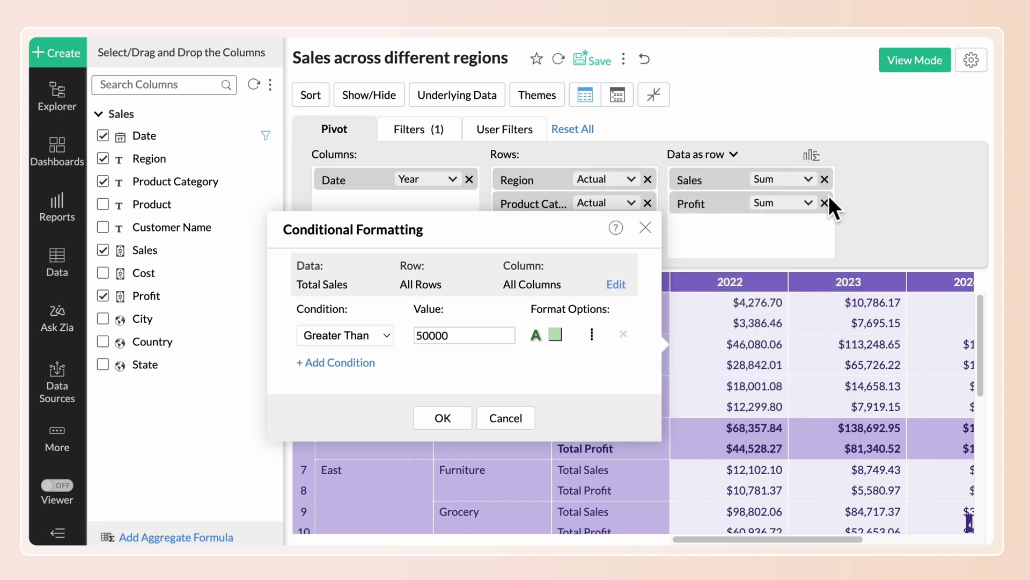
click(444, 418)
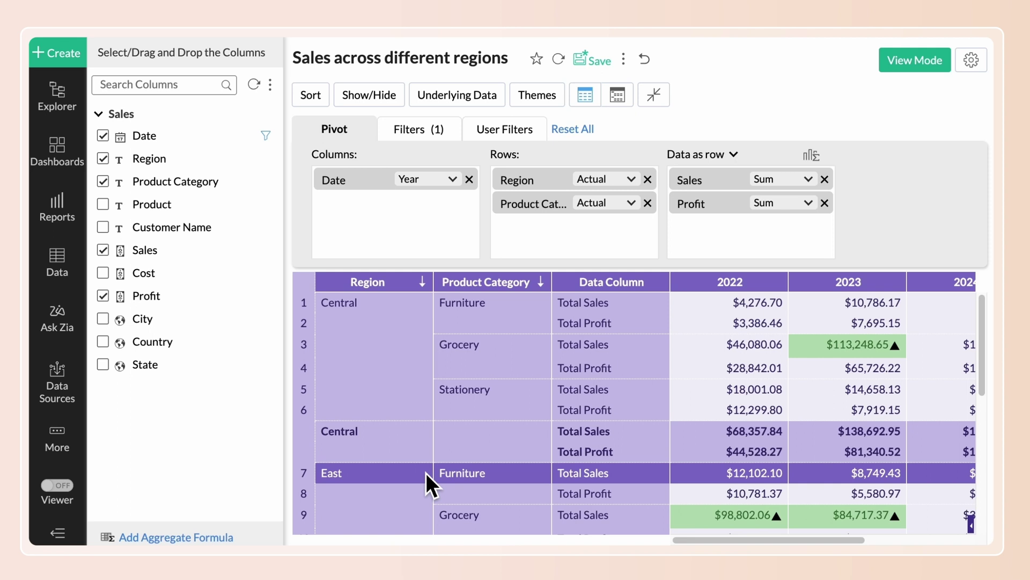
Step: Change the region subtotal cells' Show Total As setting to Max
click(427, 472)
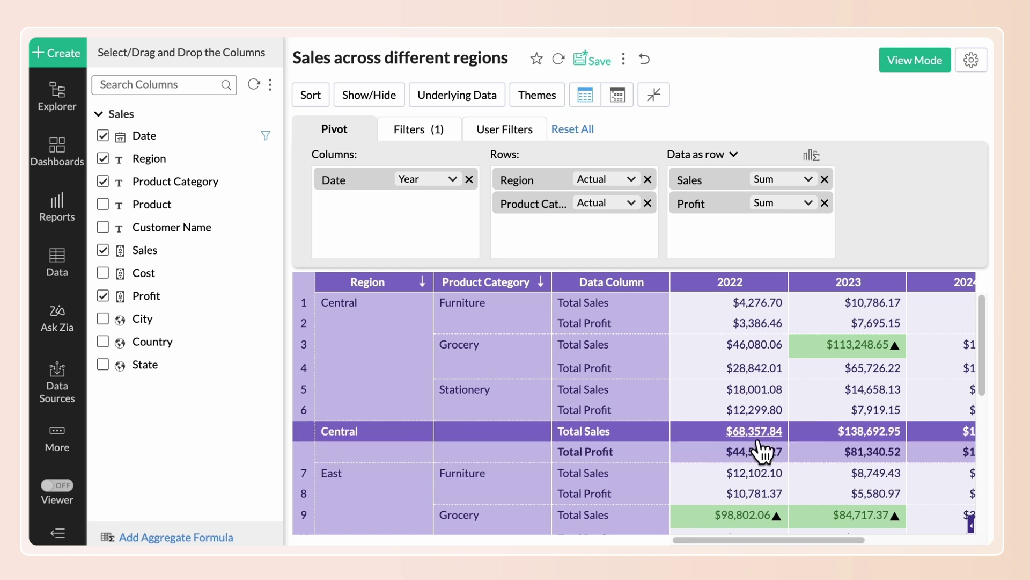
right_click(755, 447)
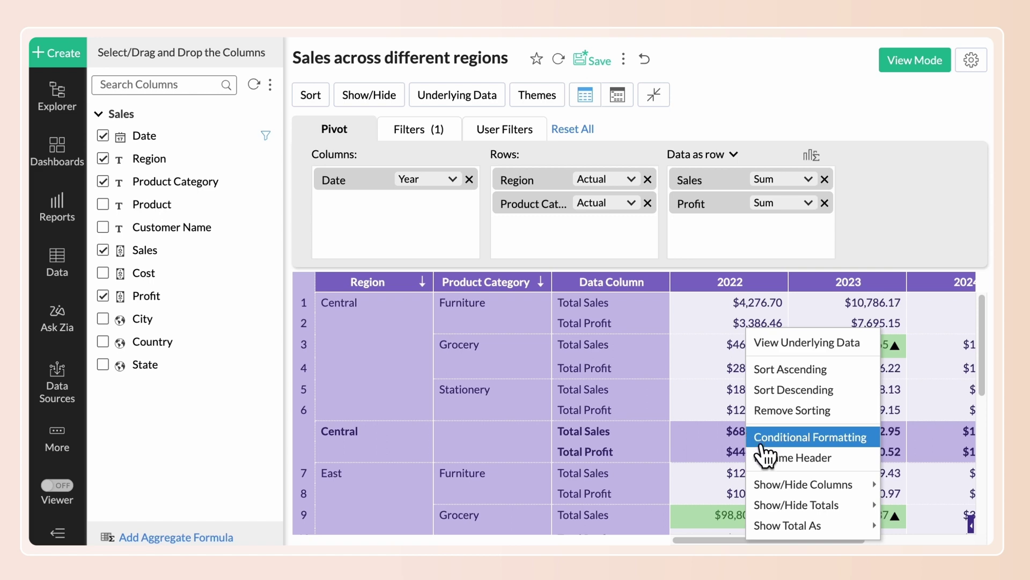
mouse_move(813, 526)
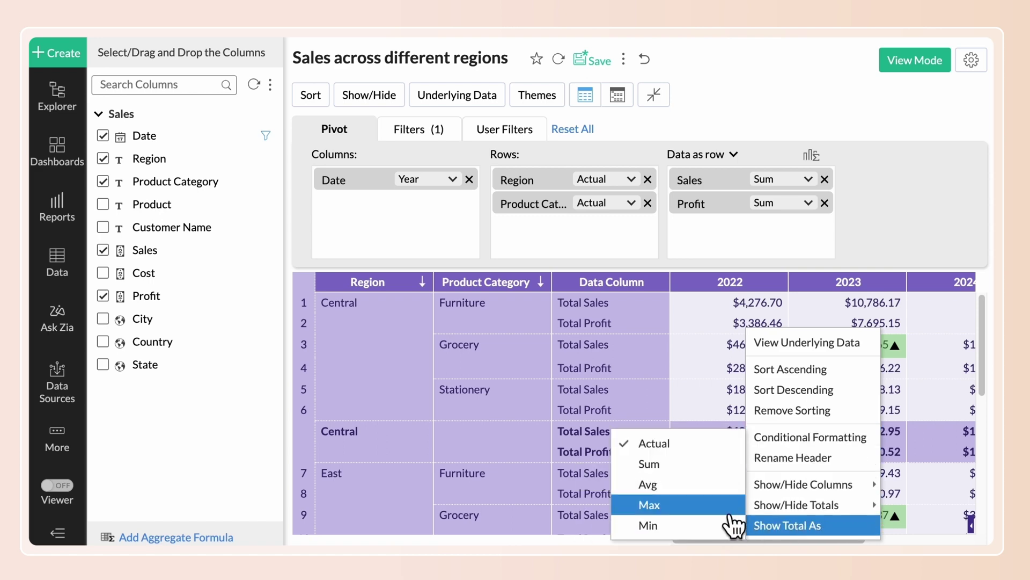
click(710, 503)
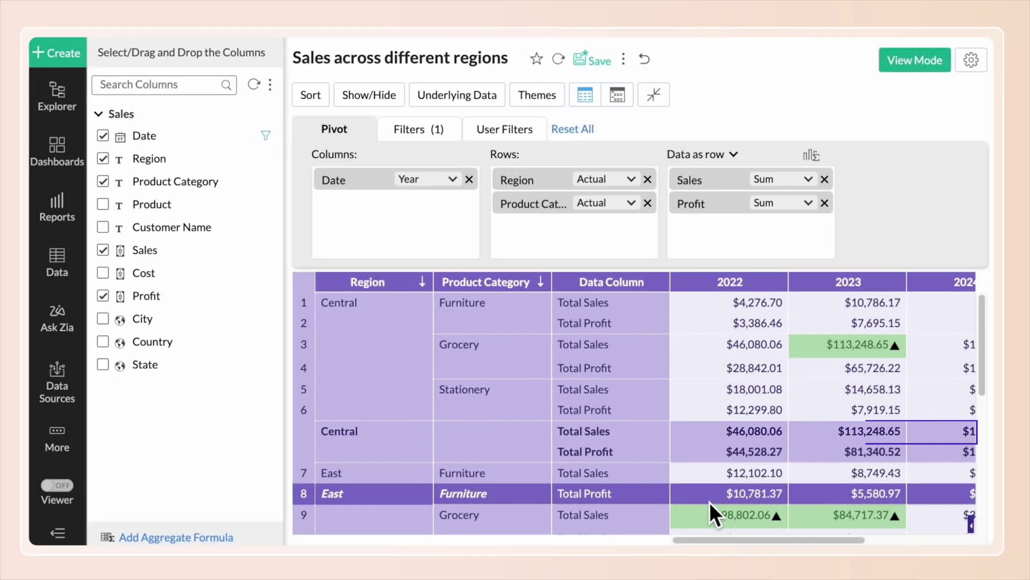
Step: Set Column Width to Fit to Screen in the report's Layout settings and apply
click(972, 61)
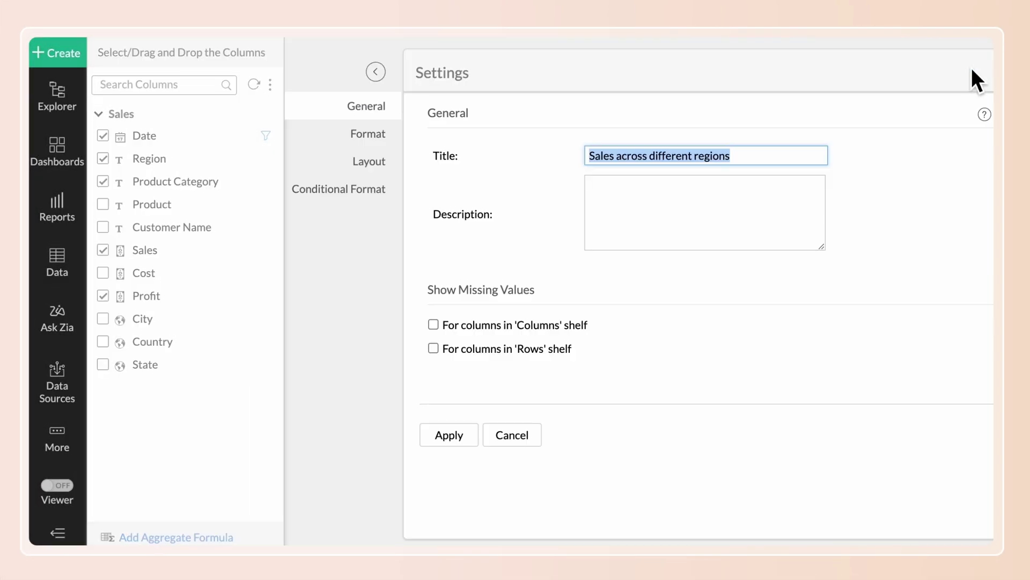
click(375, 165)
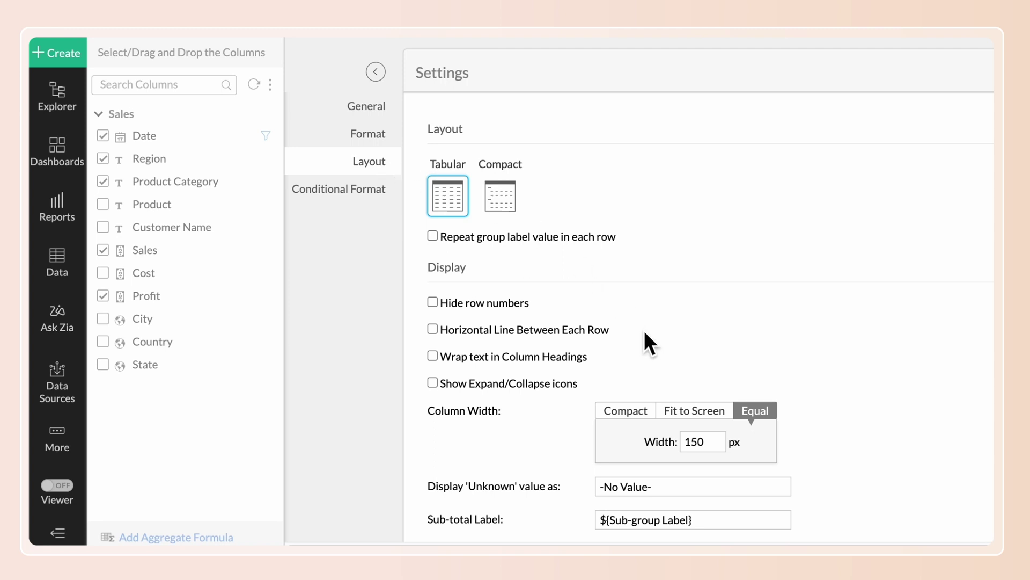
scroll(679, 411, down, 2)
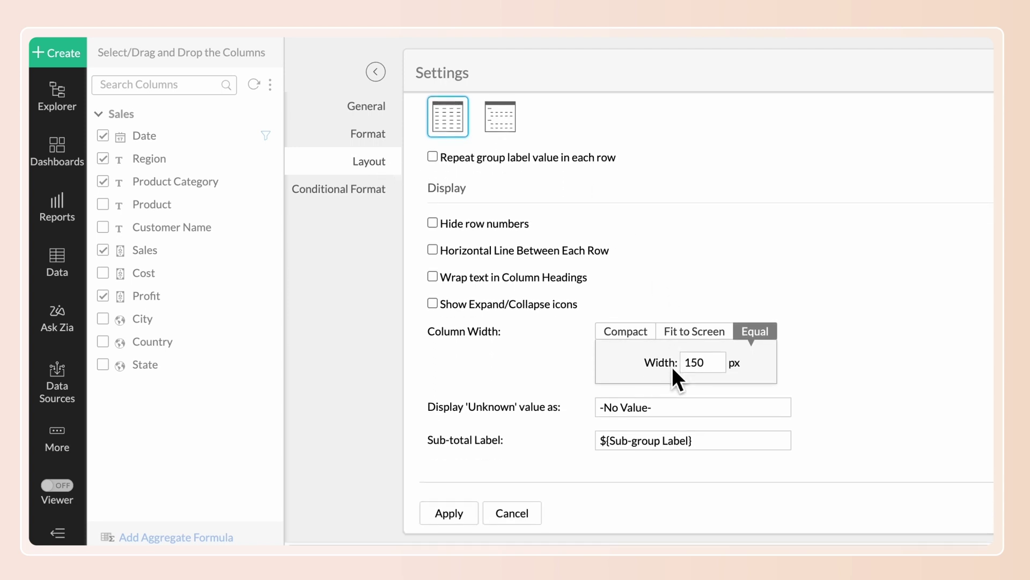
click(701, 338)
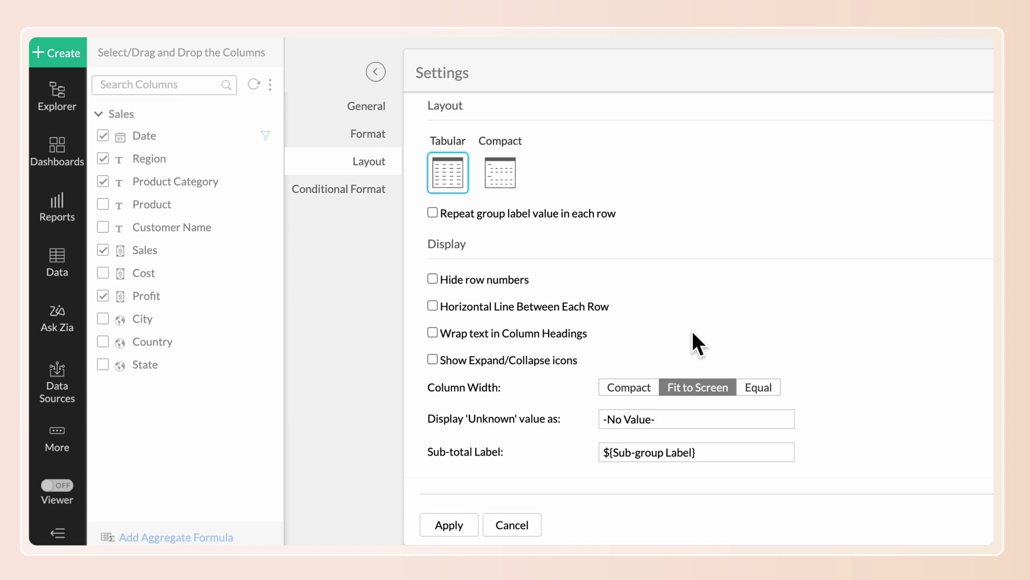
click(467, 535)
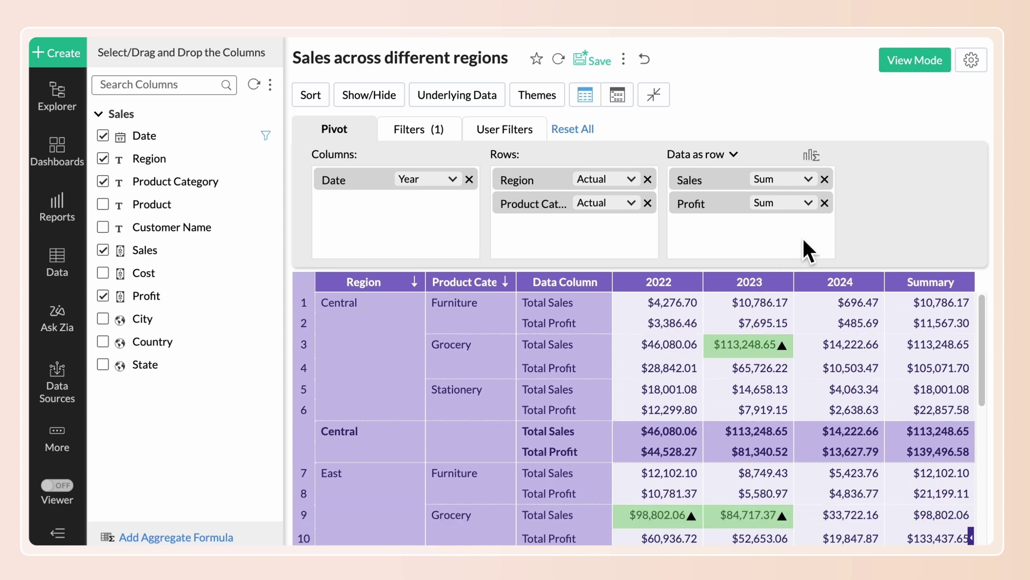
Step: From view mode, share the 'Sales across different regions' pivot view with an added user
click(915, 64)
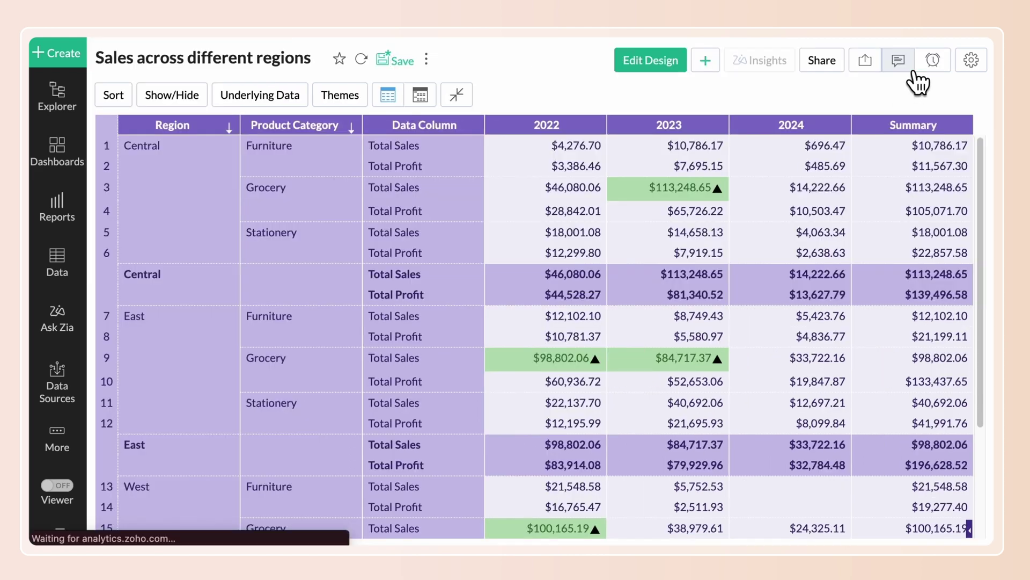
click(828, 68)
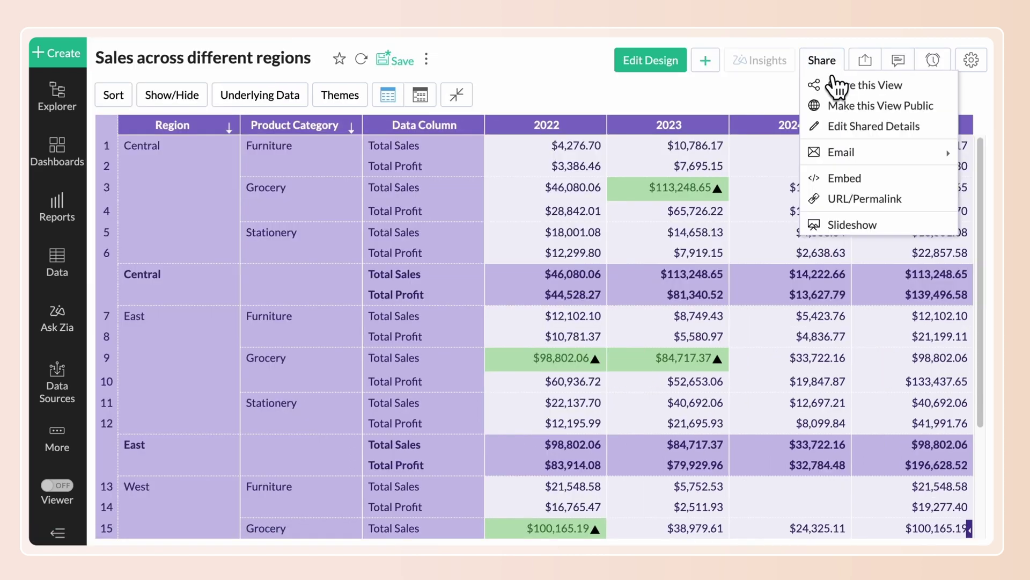
click(860, 84)
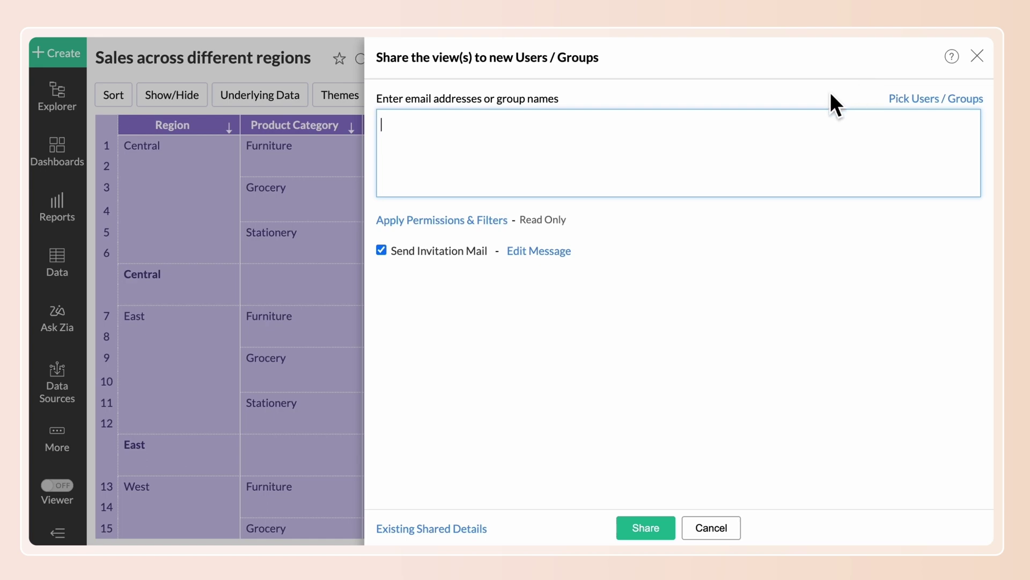
click(391, 133)
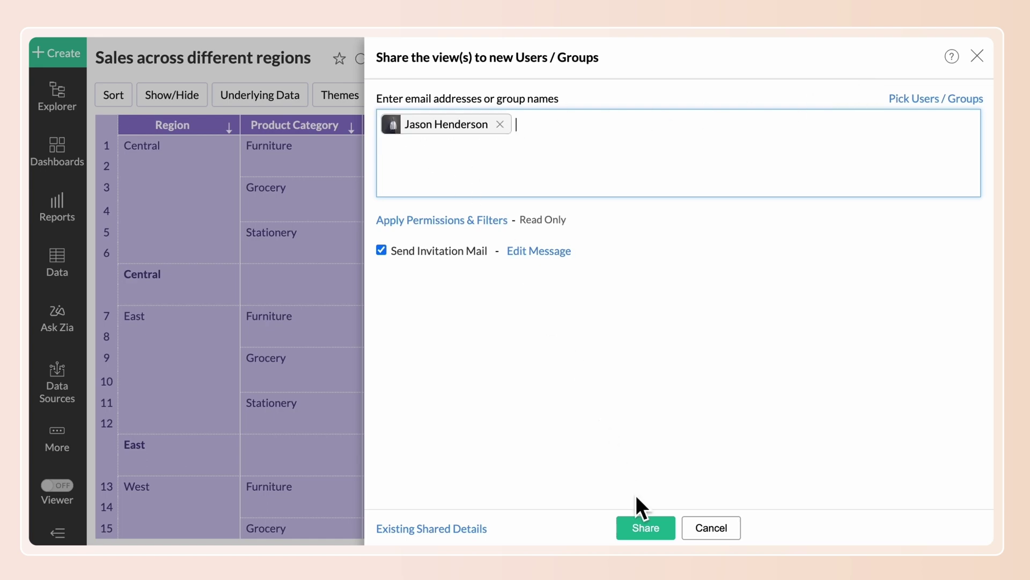
click(646, 528)
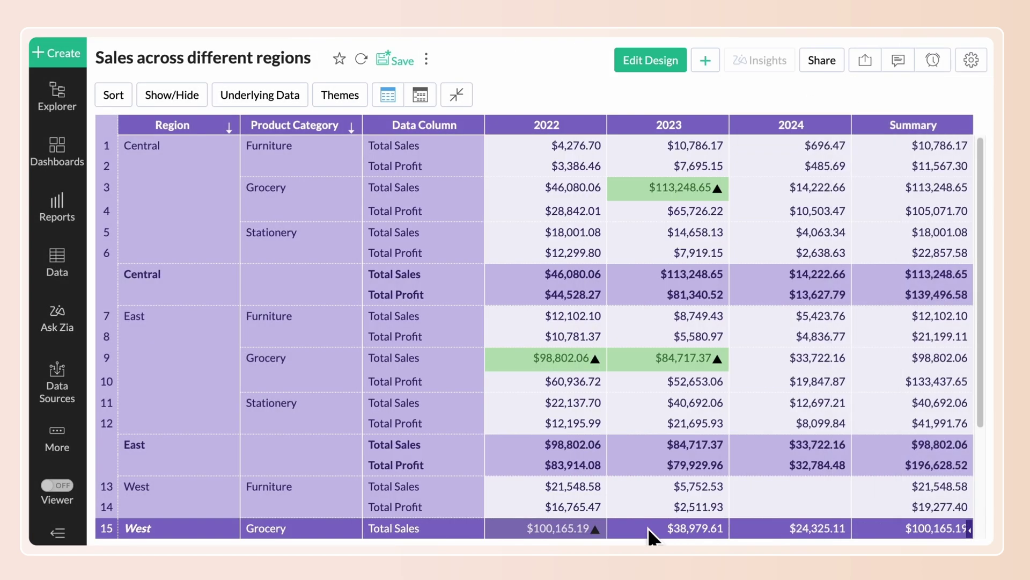